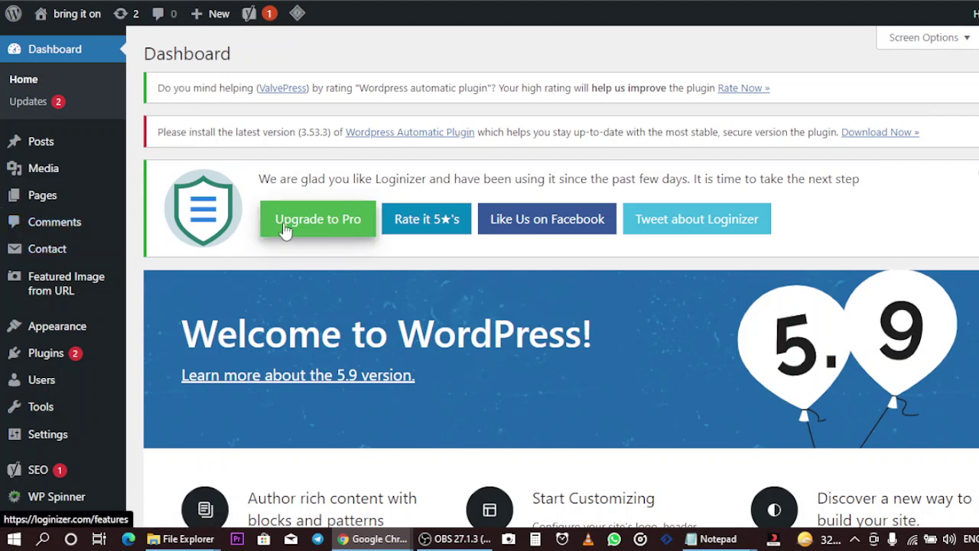
# Step: Open the Customizer for the Bring It On site from Appearance > Customize
pyautogui.scroll(-3, 175, 313)
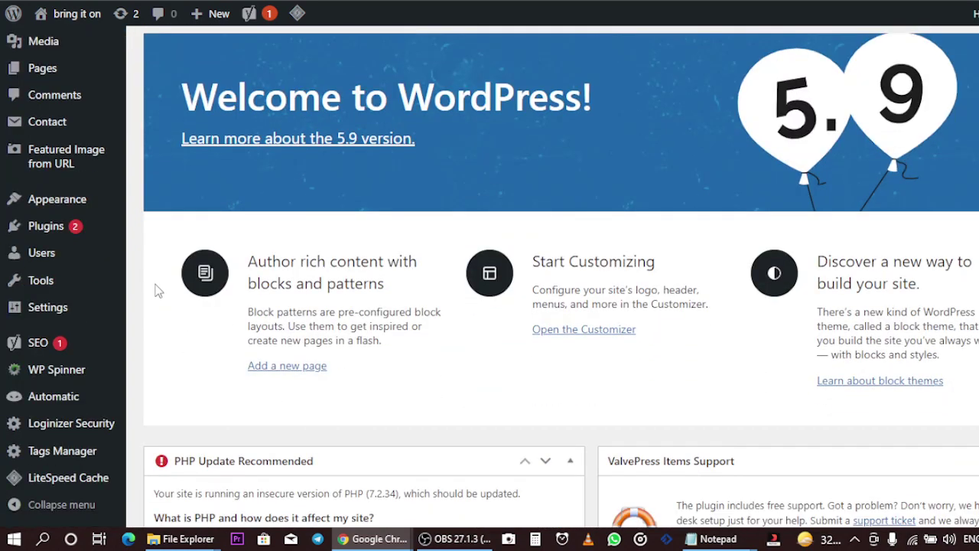
pyautogui.scroll(3, 249, 280)
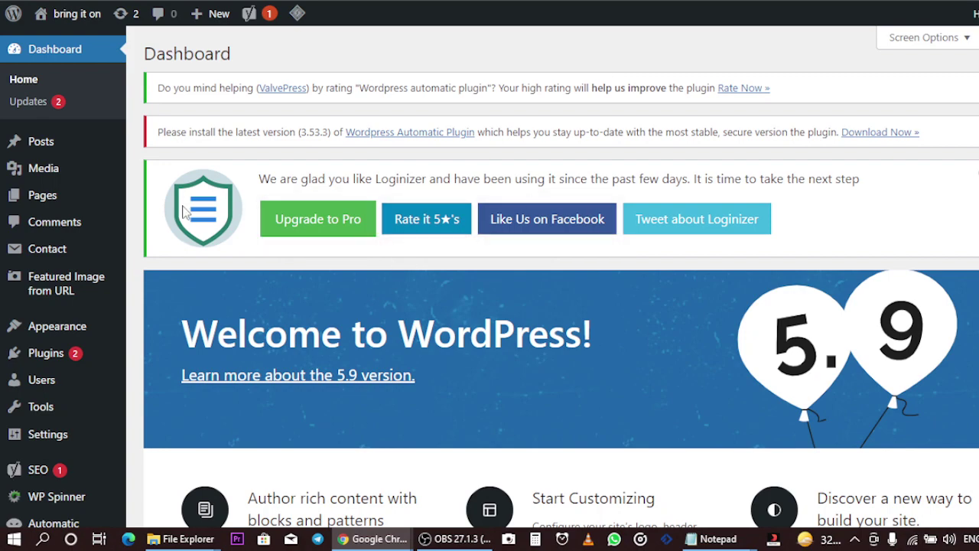
pyautogui.scroll(-5, 109, 208)
pyautogui.moveTo(120, 436)
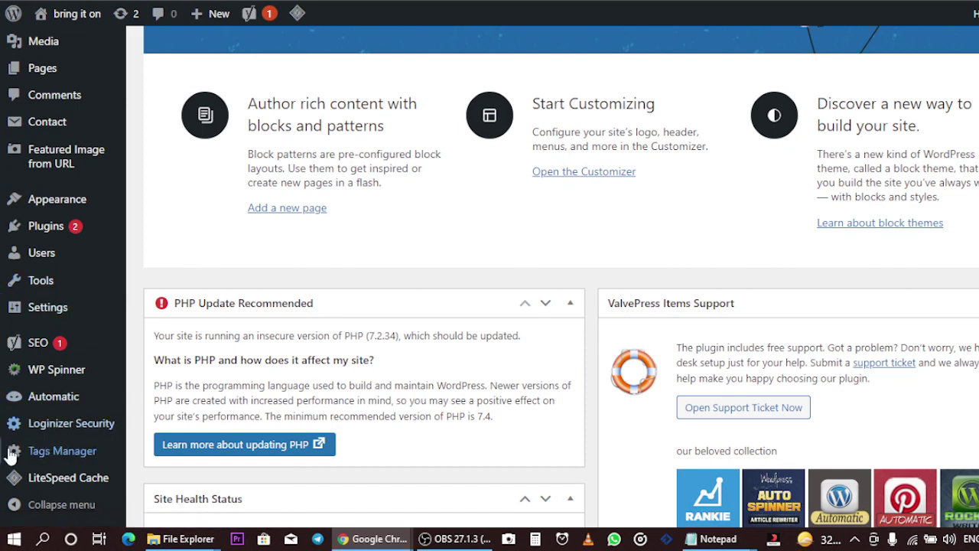
pyautogui.moveTo(68, 208)
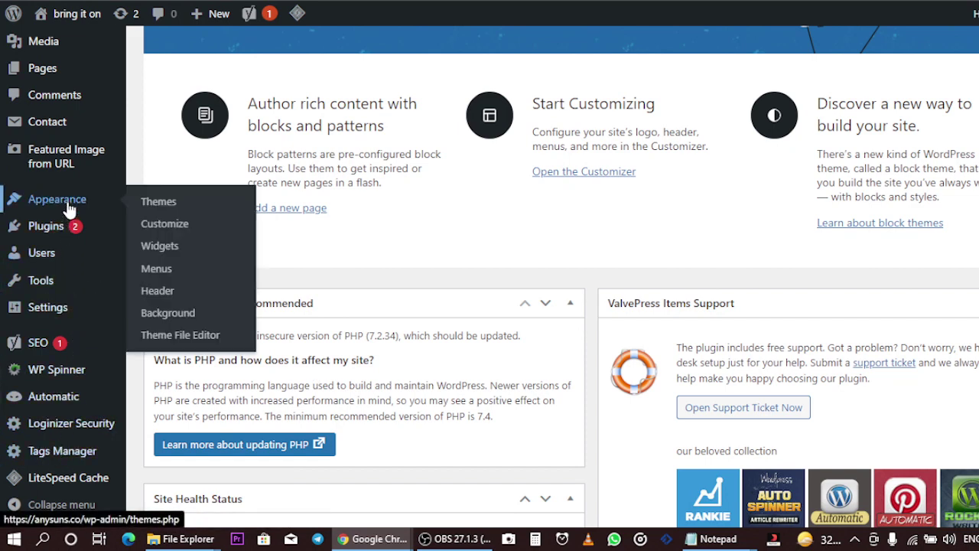
pyautogui.click(186, 235)
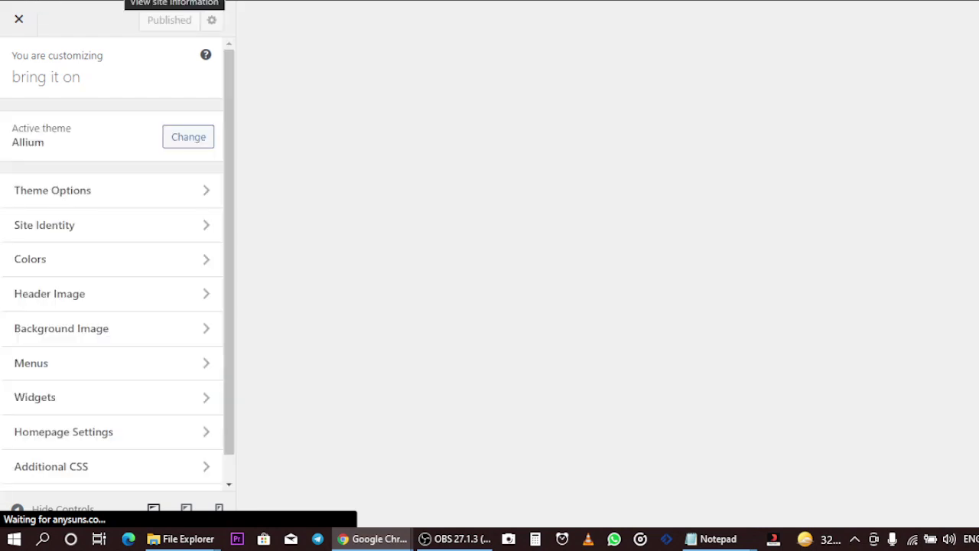
# Step: Close the Customizer and go to the Appearance > Themes page
pyautogui.click(18, 19)
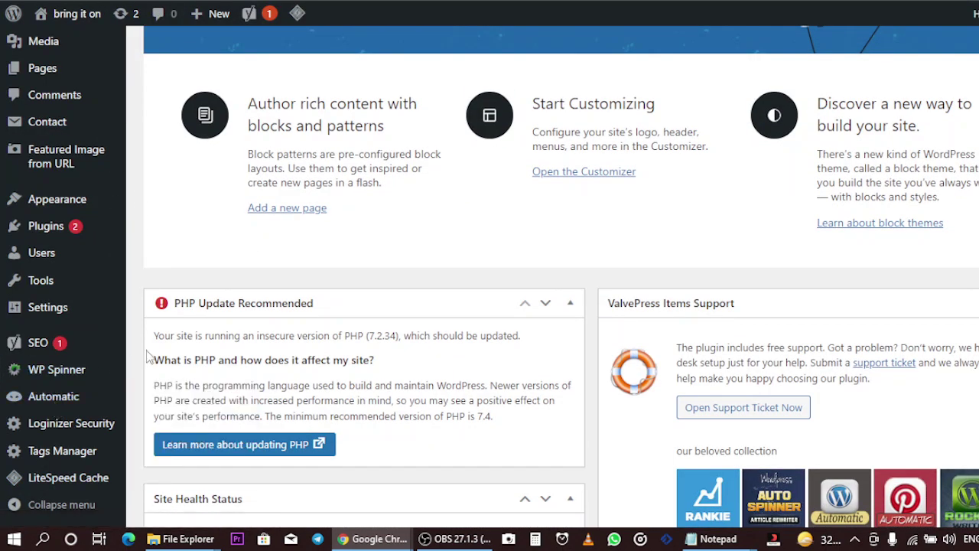
pyautogui.scroll(-1, 157, 352)
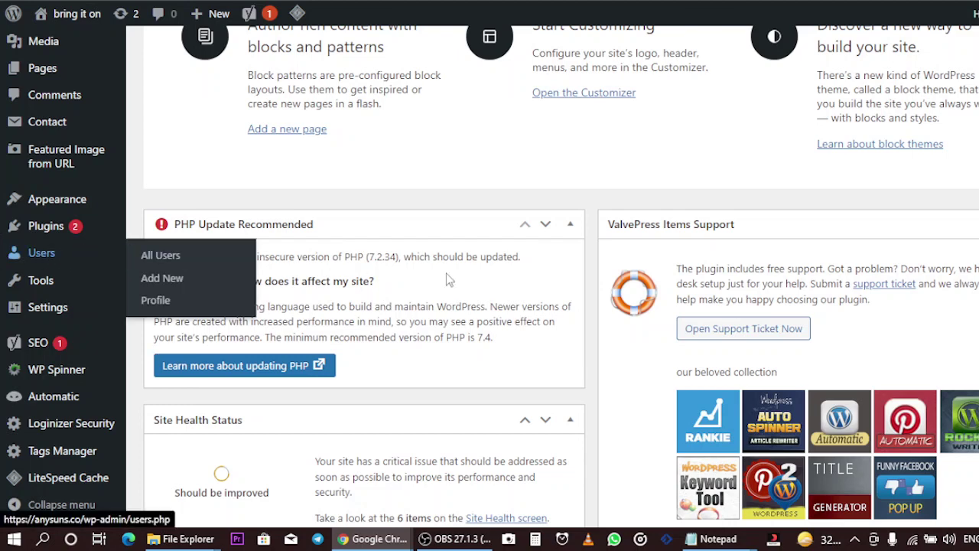
pyautogui.scroll(-1, 413, 264)
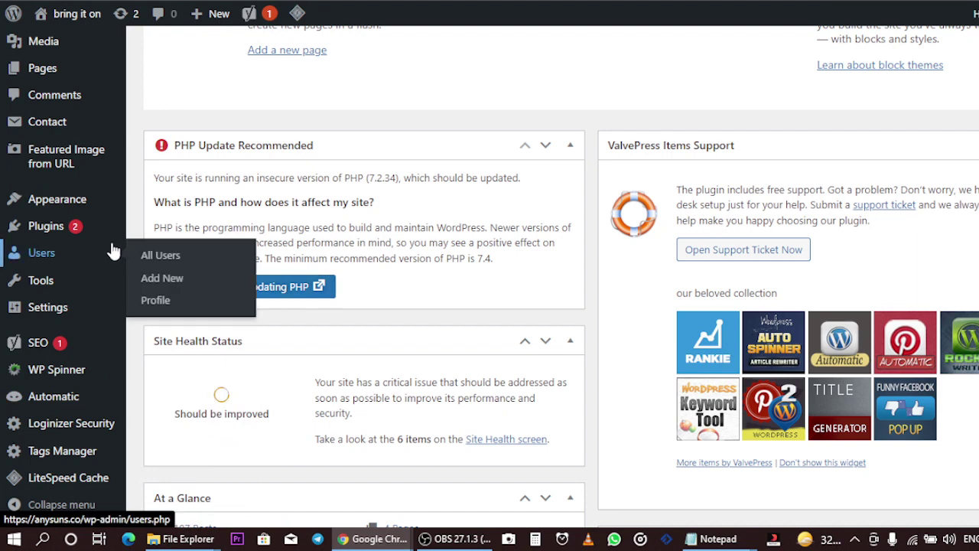
pyautogui.moveTo(105, 216)
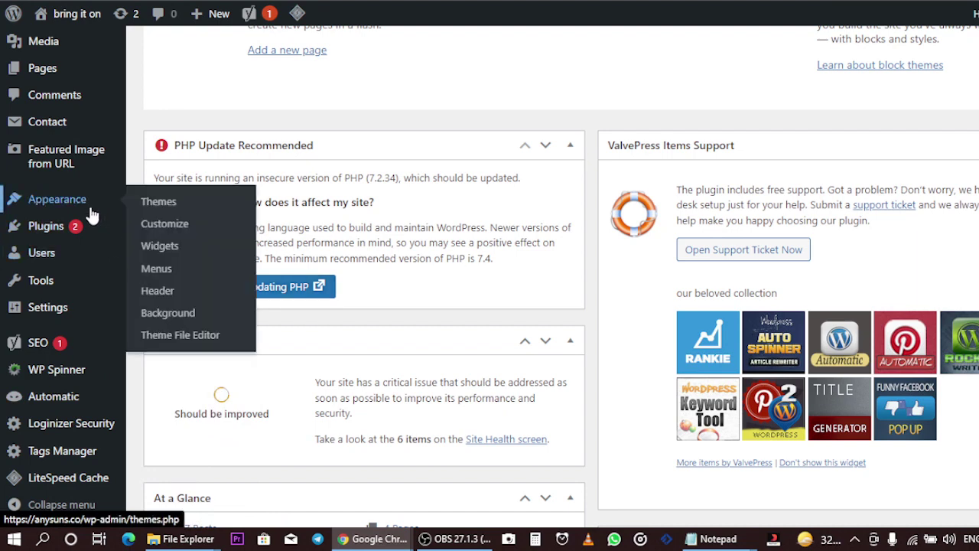
pyautogui.click(94, 216)
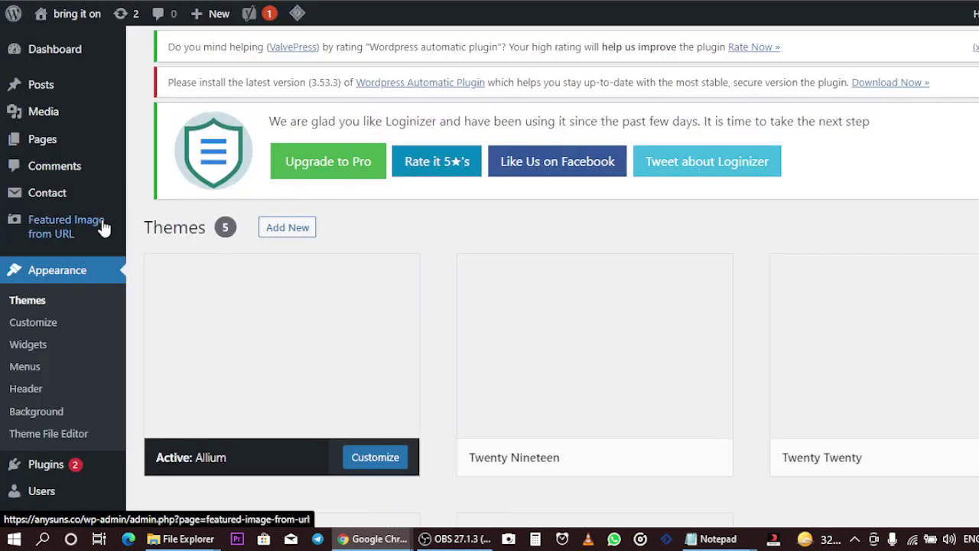
# Step: Open the Customizer's Background Image section via Appearance > Background
pyautogui.scroll(-5, 131, 260)
pyautogui.scroll(5, 268, 289)
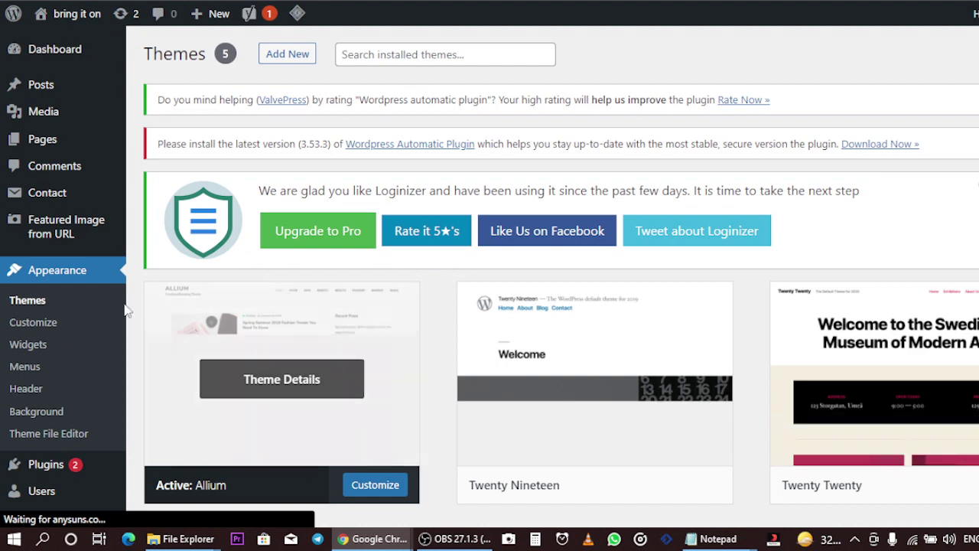
pyautogui.click(48, 413)
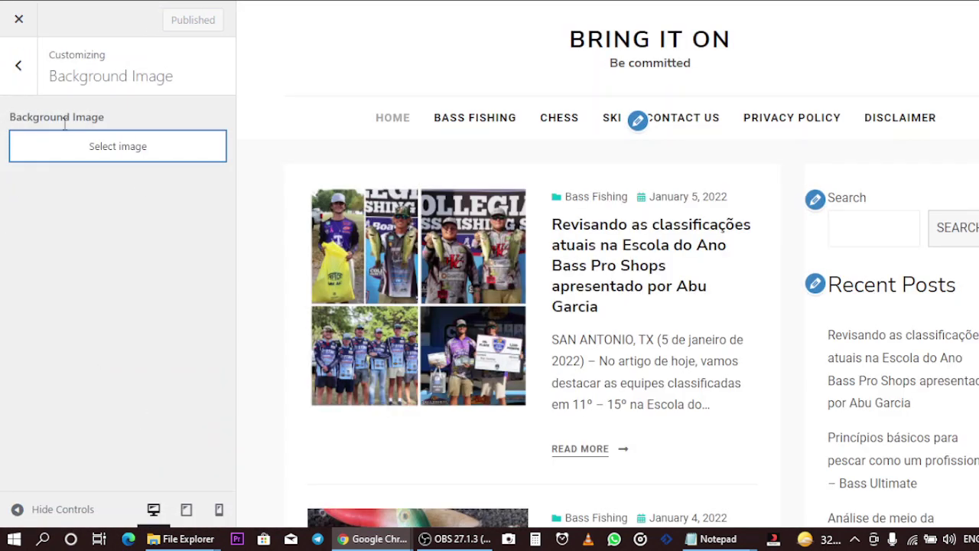
# Step: Set the Media Library screenshot Annotation-2022-02-01-145451.png as the site background image
pyautogui.click(108, 147)
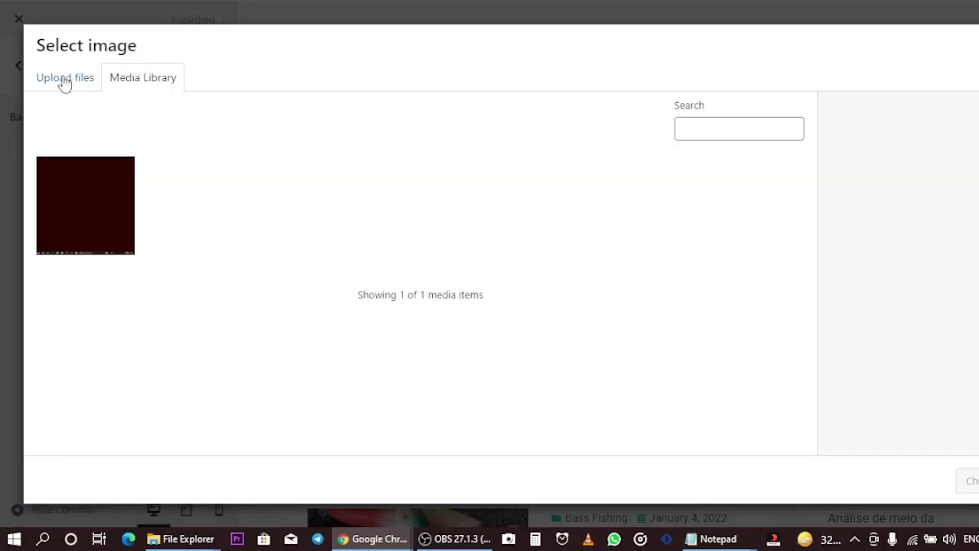
pyautogui.click(101, 238)
pyautogui.click(968, 480)
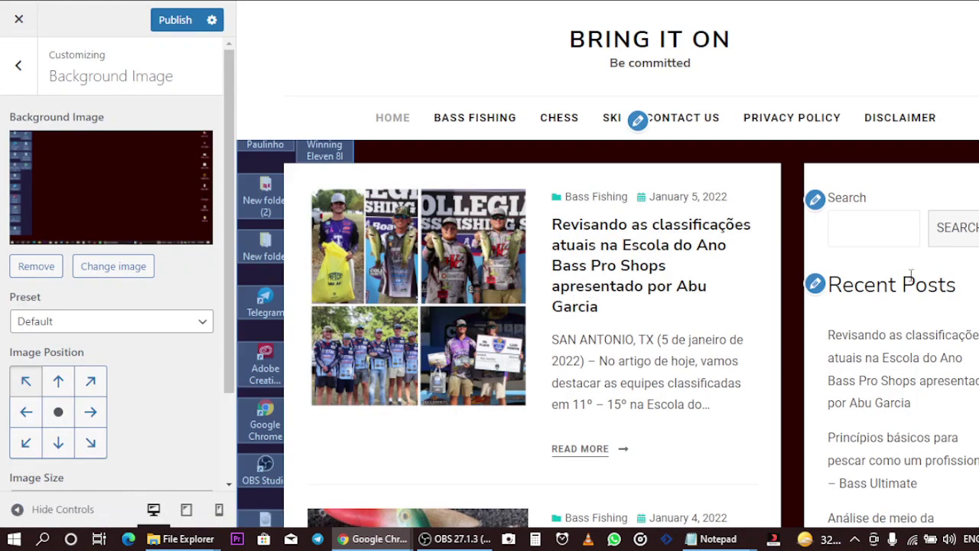
pyautogui.scroll(-2, 153, 367)
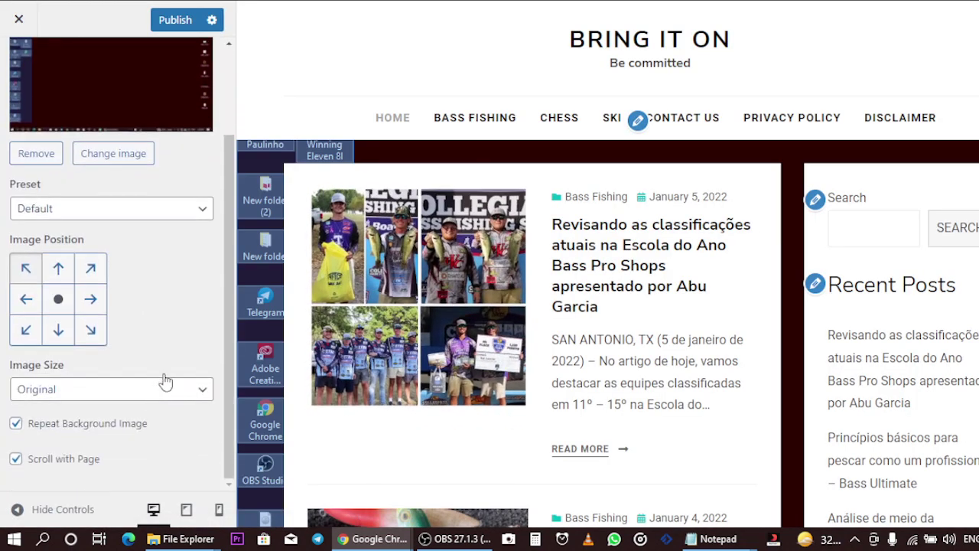
pyautogui.click(169, 213)
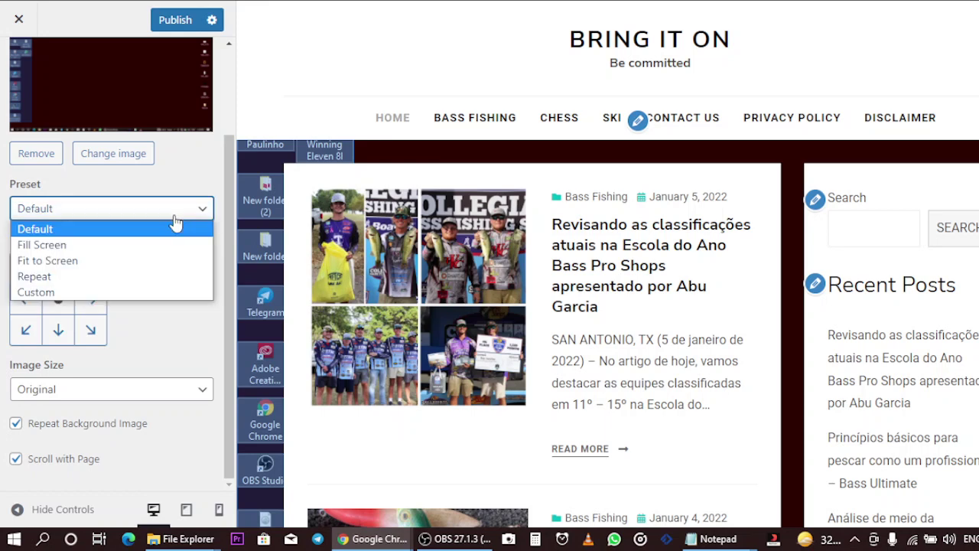
# Step: Try the Fill Screen and Fit to Screen presets and several image positions, ending at bottom centre
pyautogui.click(111, 245)
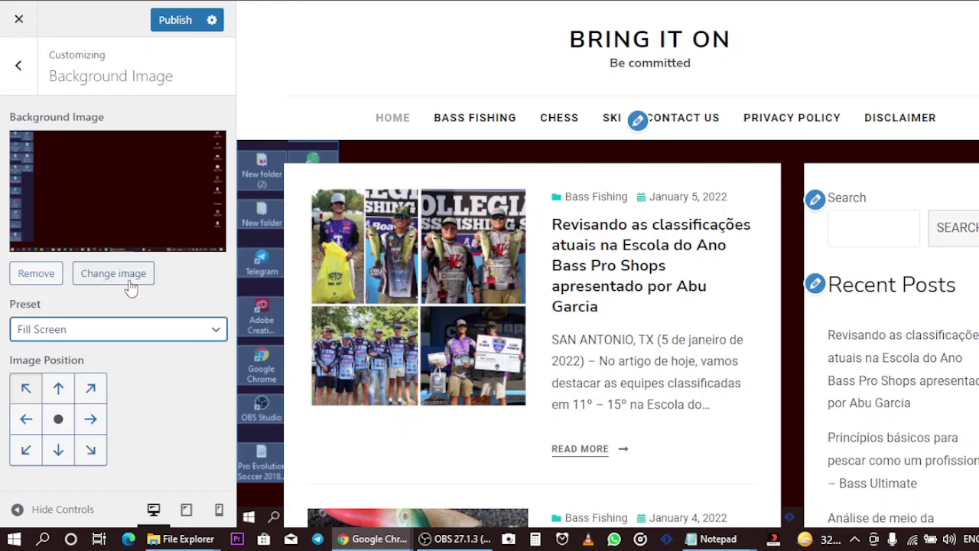
pyautogui.scroll(-4, 388, 376)
pyautogui.scroll(3, 388, 376)
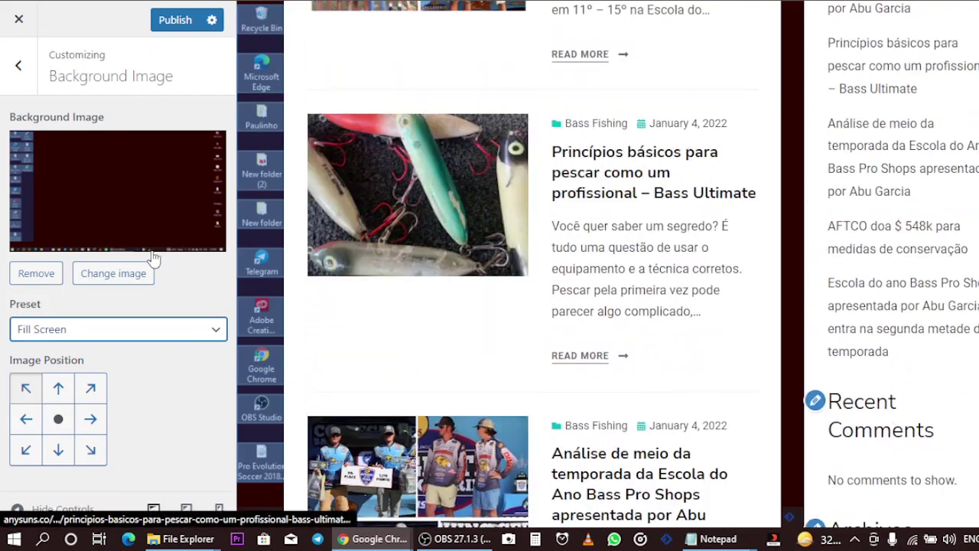
pyautogui.click(94, 329)
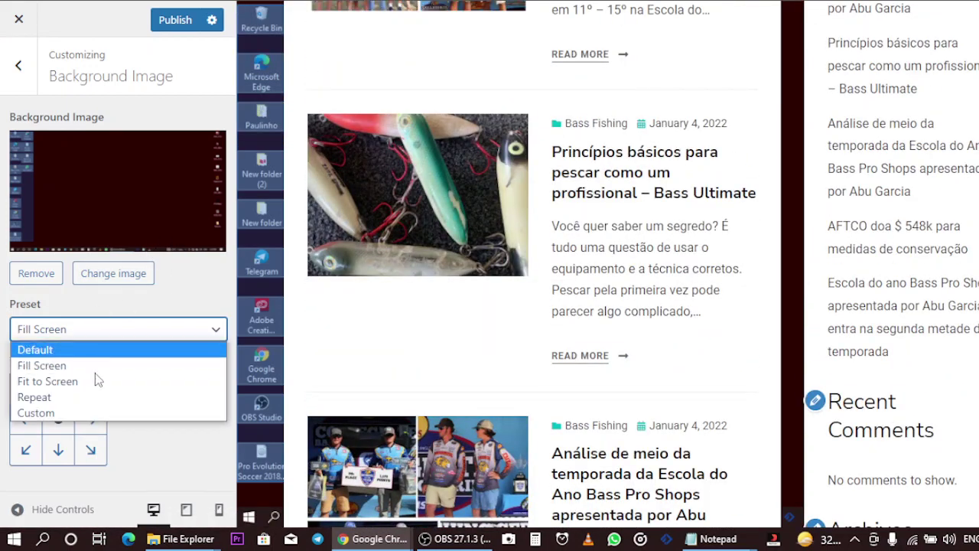
pyautogui.click(93, 381)
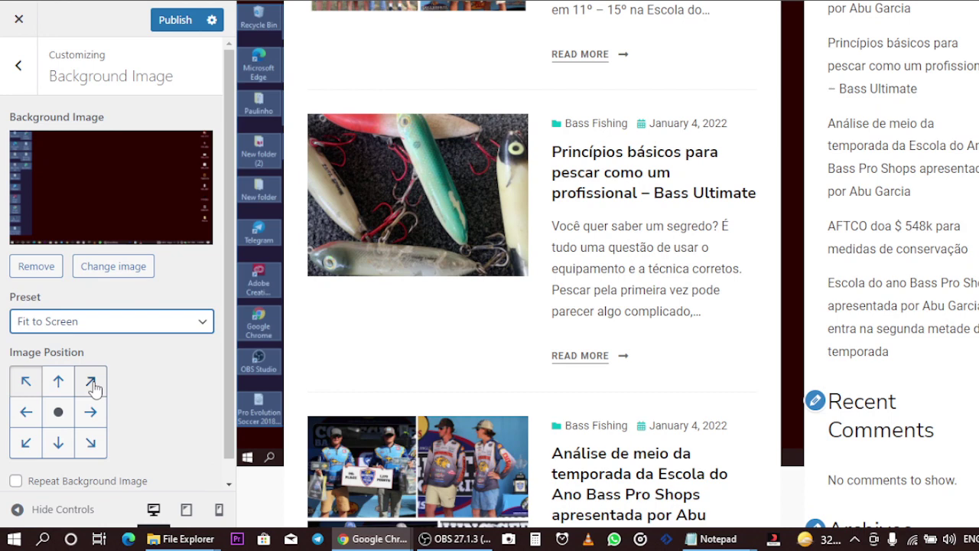
pyautogui.click(59, 383)
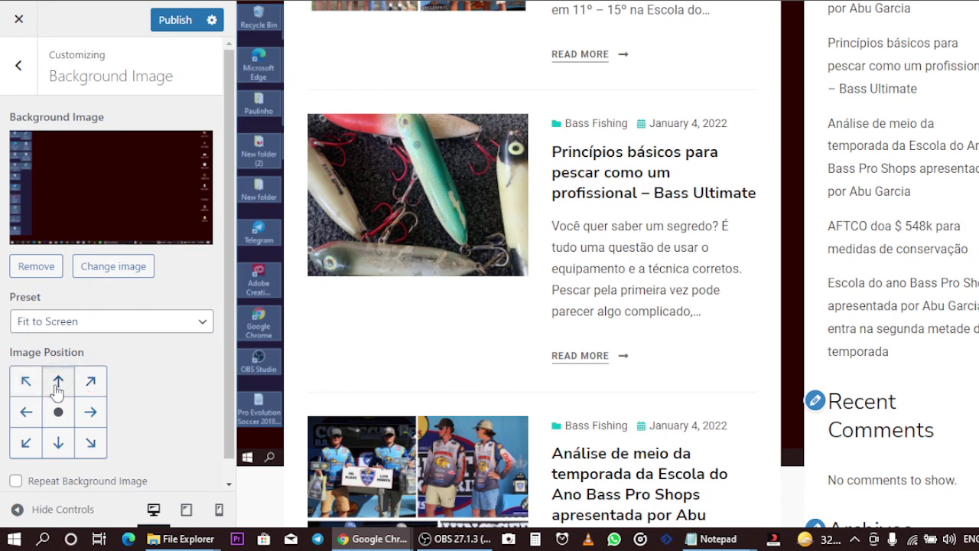
pyautogui.click(40, 441)
pyautogui.click(21, 413)
pyautogui.click(58, 444)
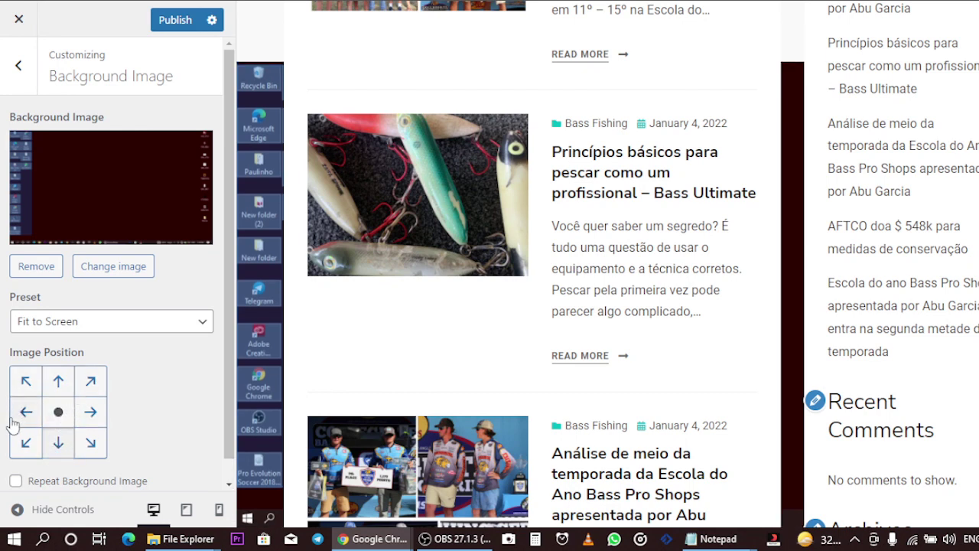
pyautogui.scroll(-1, 137, 402)
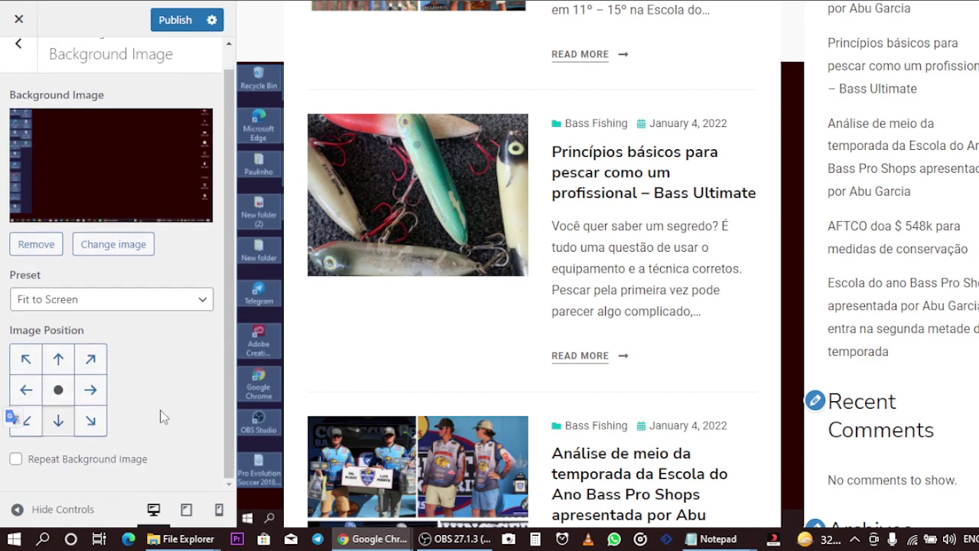
# Step: Turn on background repeat, set the preset to Repeat, and publish the changes
pyautogui.click(16, 459)
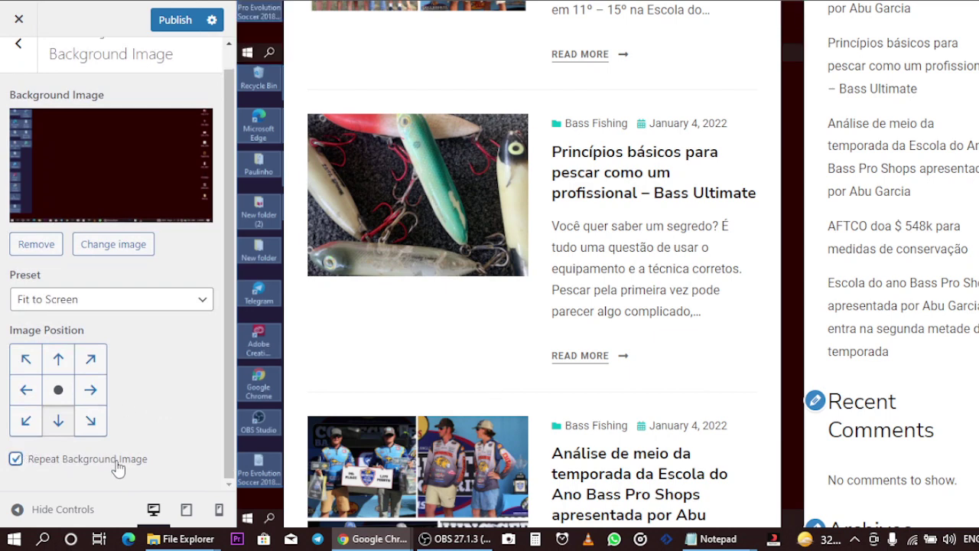
pyautogui.click(139, 307)
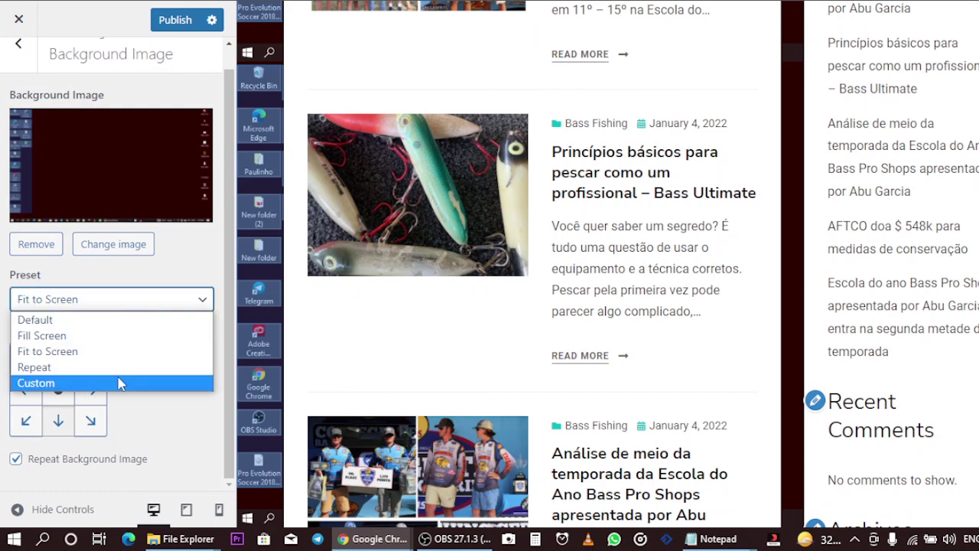
pyautogui.click(129, 378)
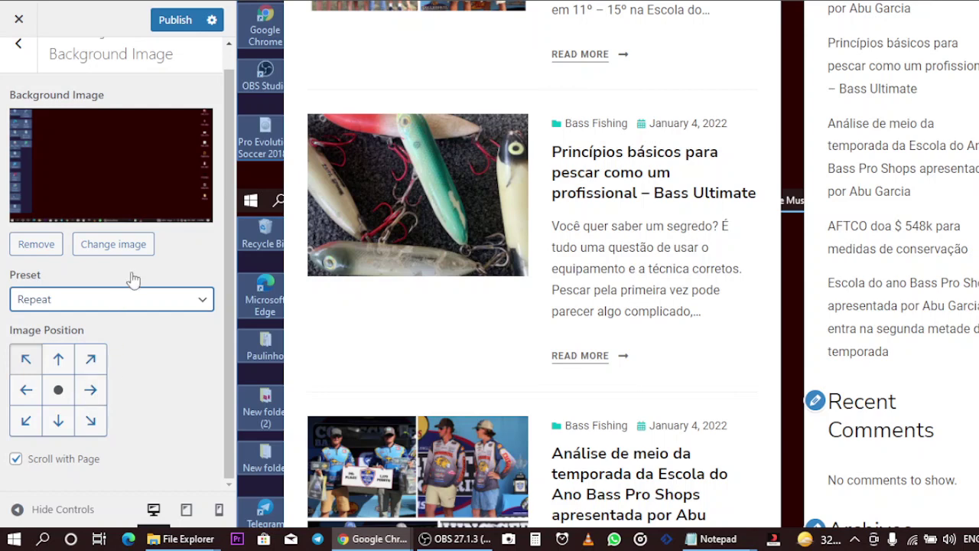
pyautogui.scroll(2, 130, 257)
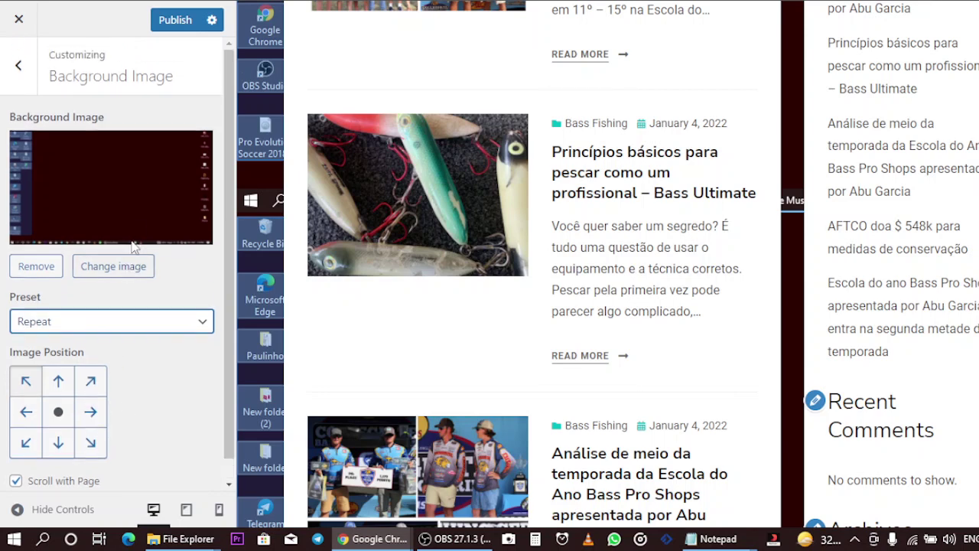
pyautogui.click(181, 25)
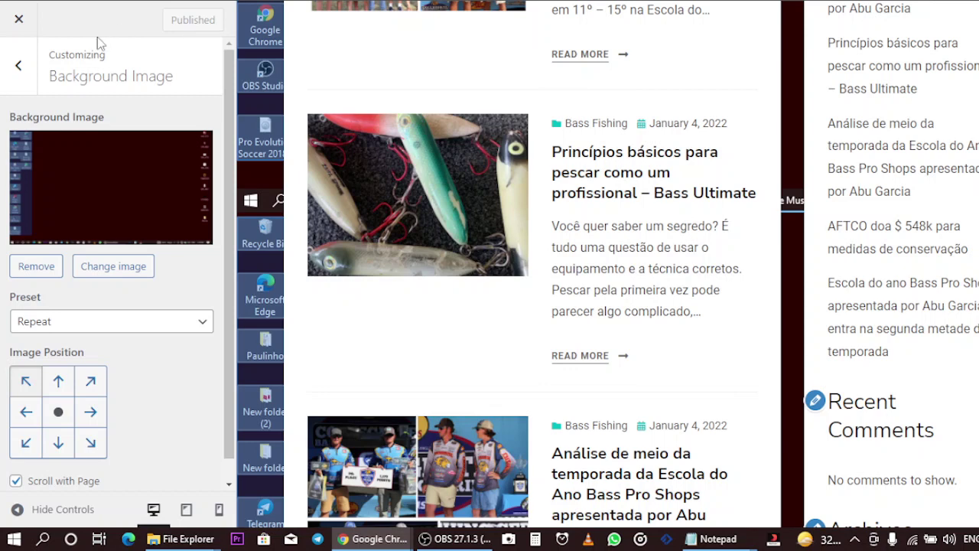
# Step: Close the Customizer after publishing to return to the Themes page
pyautogui.click(21, 27)
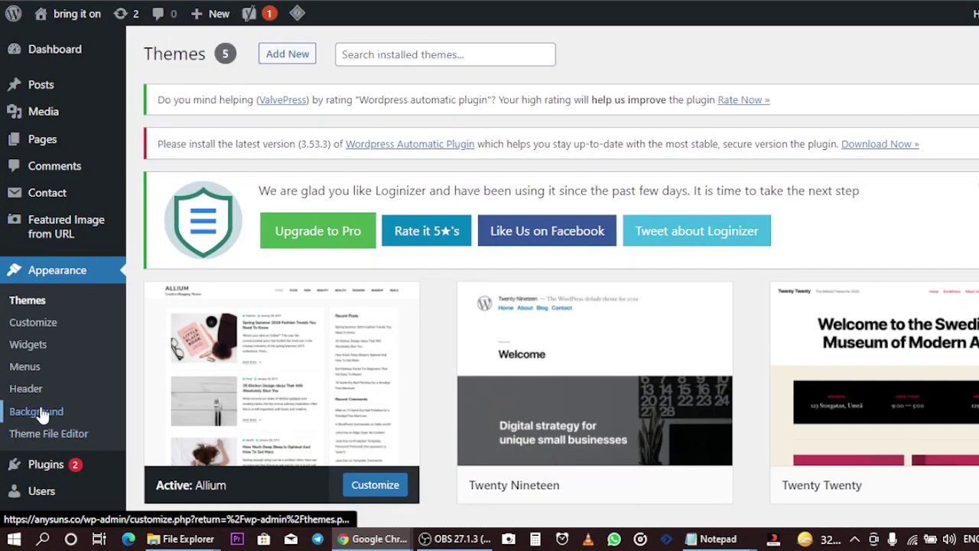
# Step: Reopen the Customizer's Background Image section and remove the screenshot background image
pyautogui.click(33, 322)
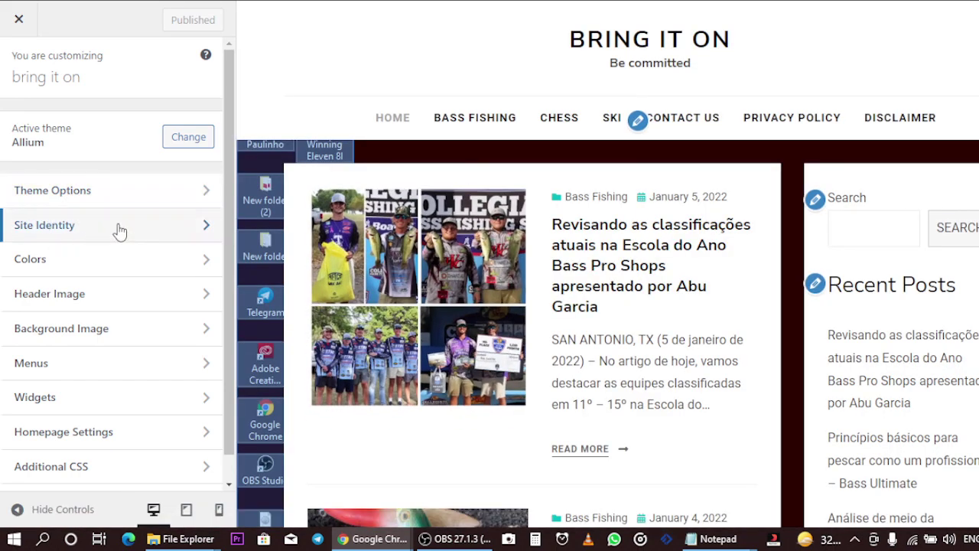
pyautogui.scroll(-1, 130, 260)
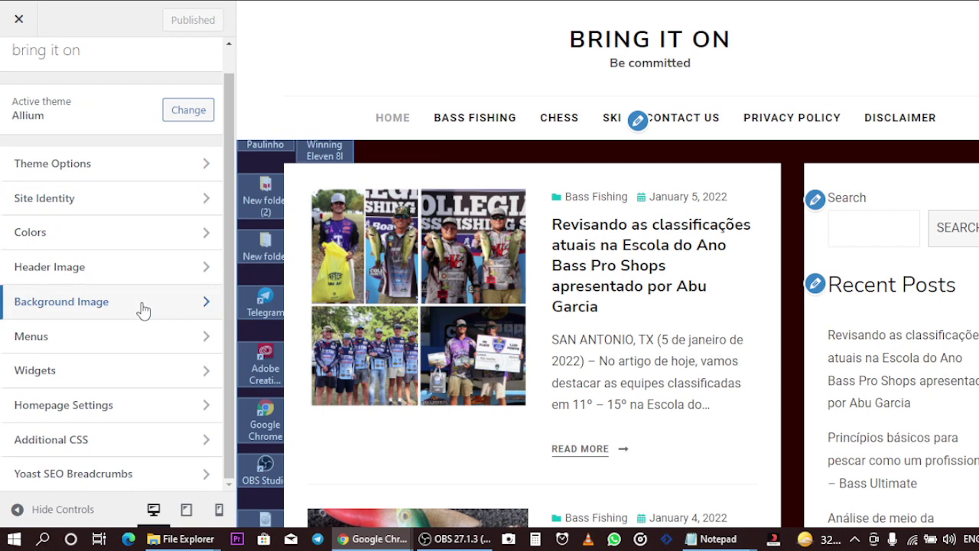
pyautogui.click(143, 309)
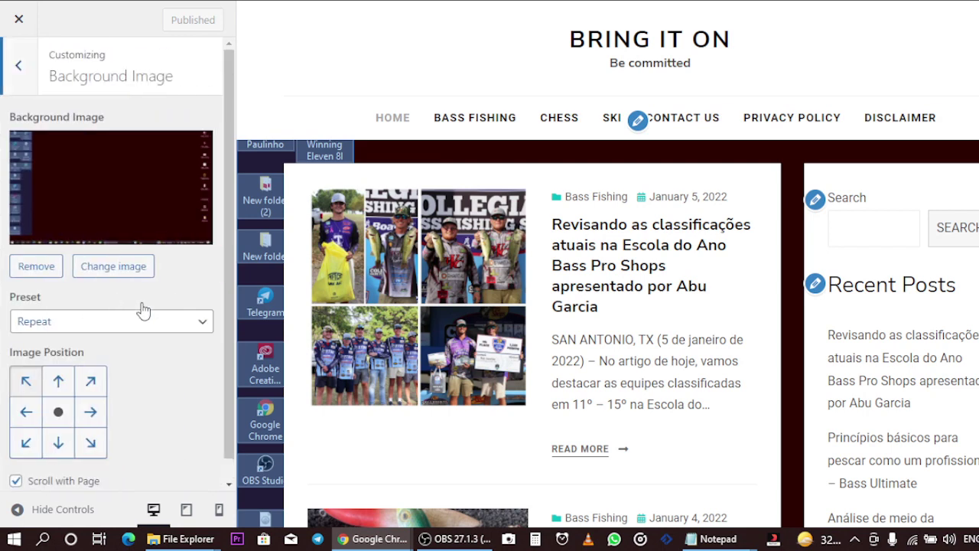
pyautogui.click(36, 266)
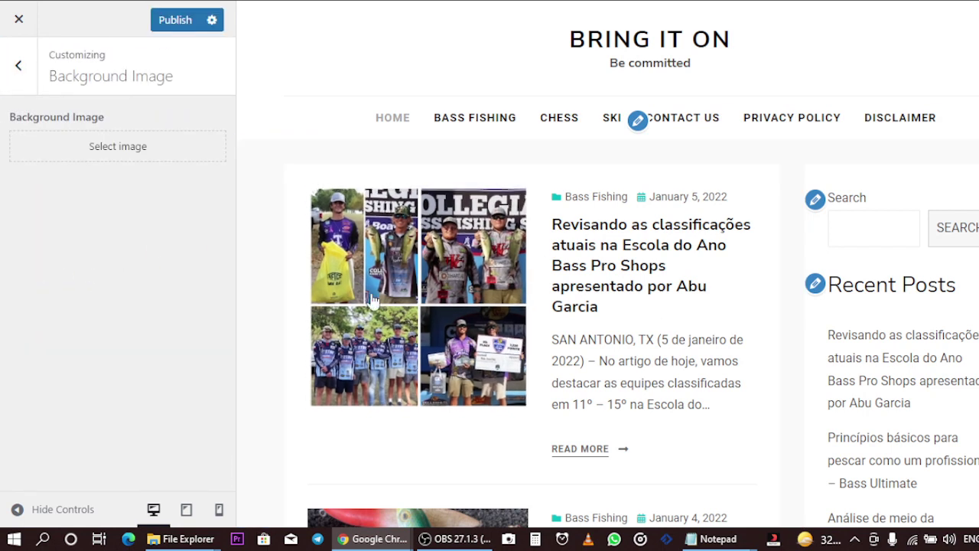
pyautogui.click(140, 145)
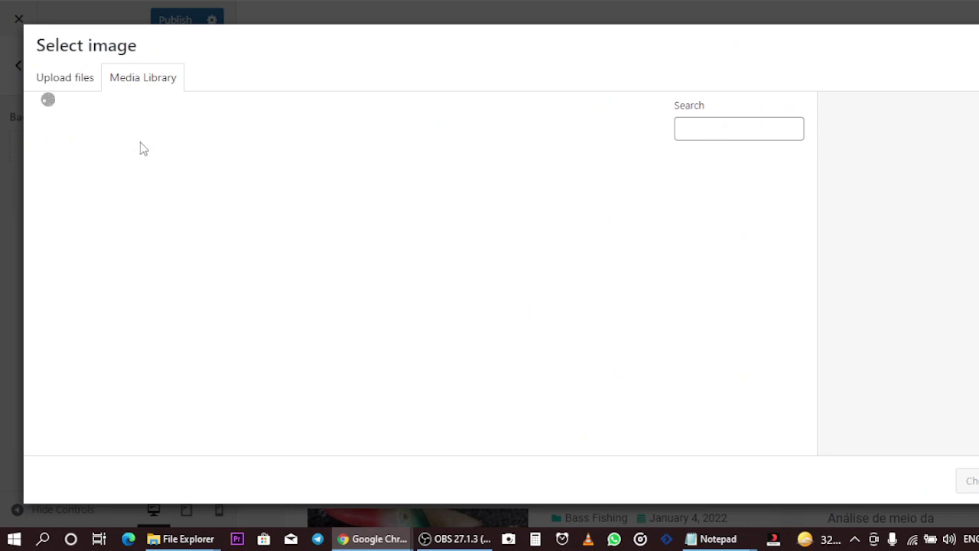
# Step: Choose the desktop screenshot again as the background image and publish it
pyautogui.click(126, 174)
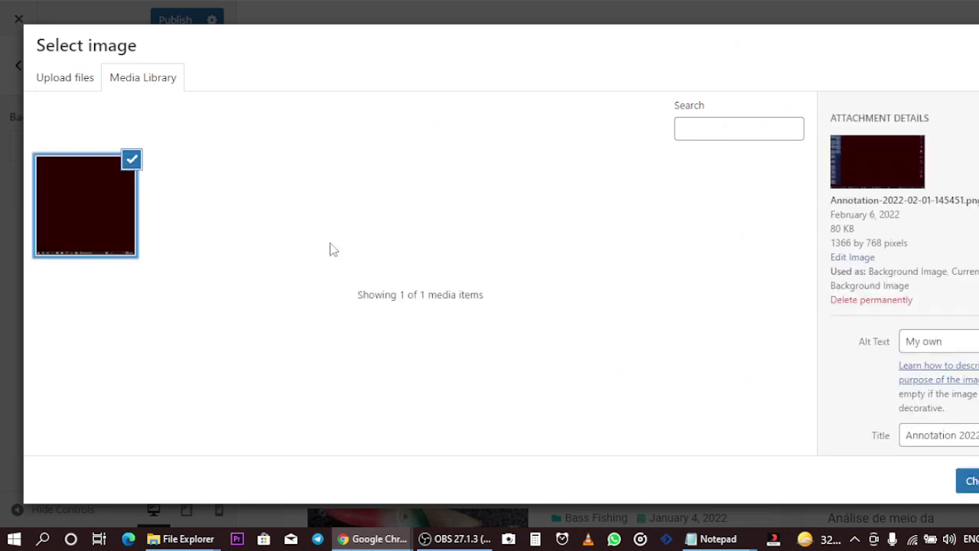
pyautogui.click(965, 480)
pyautogui.scroll(-1, 192, 379)
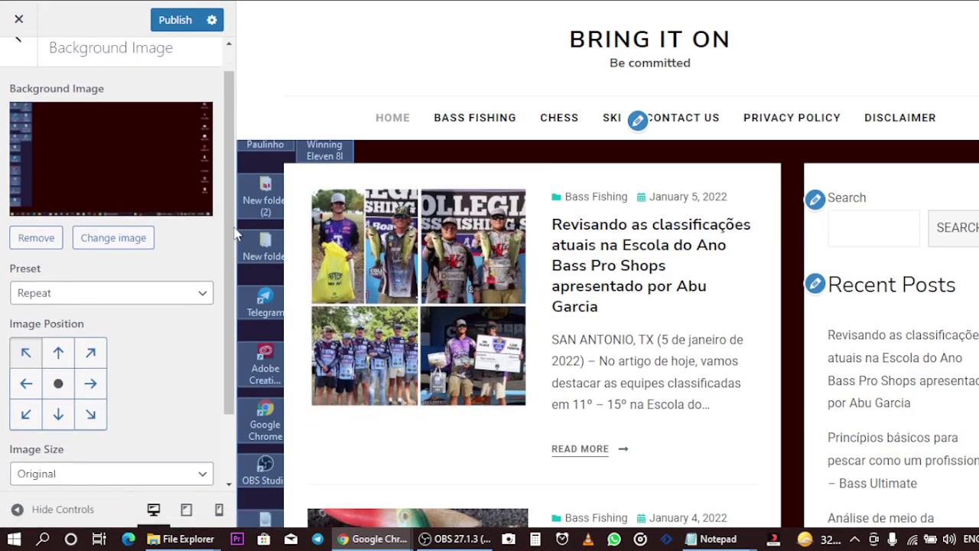
pyautogui.scroll(-2, 184, 52)
pyautogui.click(175, 19)
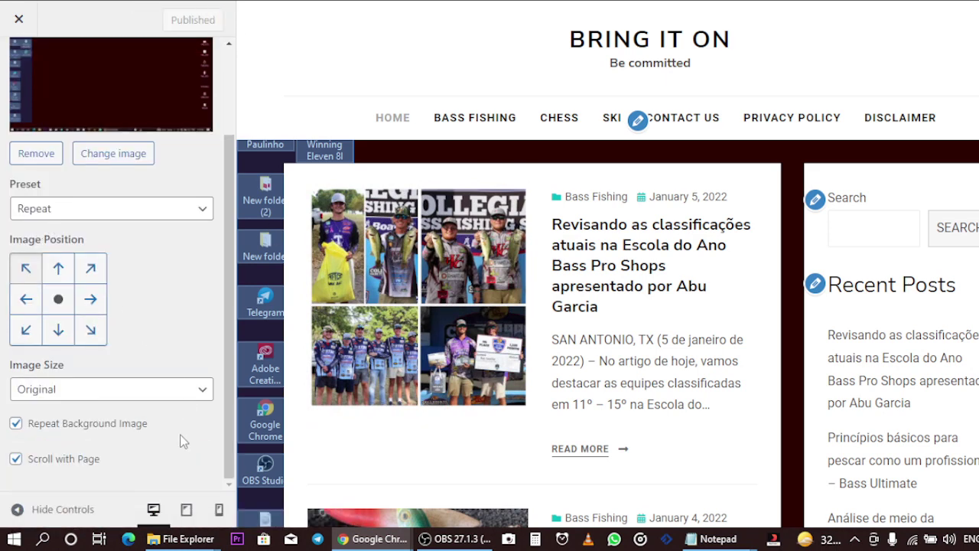
pyautogui.scroll(3, 194, 222)
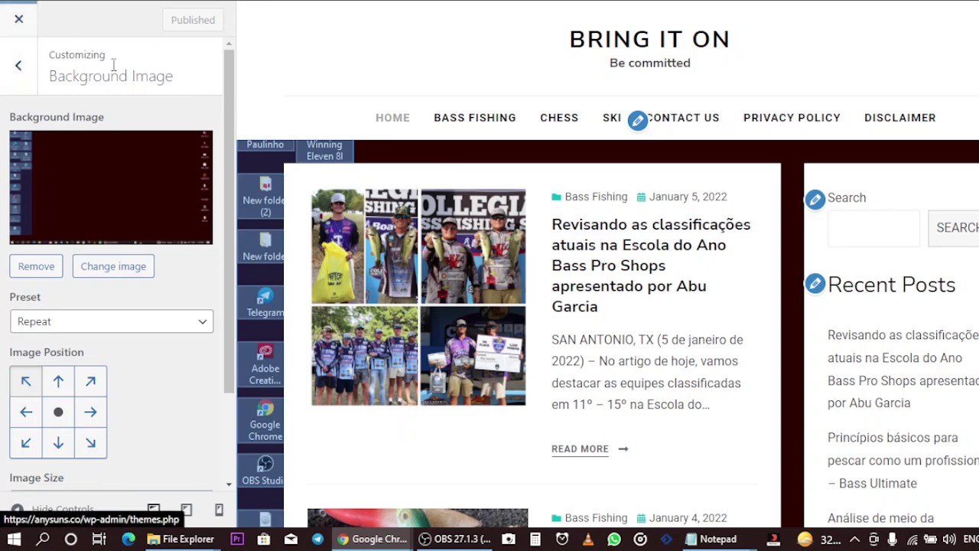
# Step: Close the Customizer and view the live site with its tiled screenshot background in a new tab
pyautogui.click(18, 22)
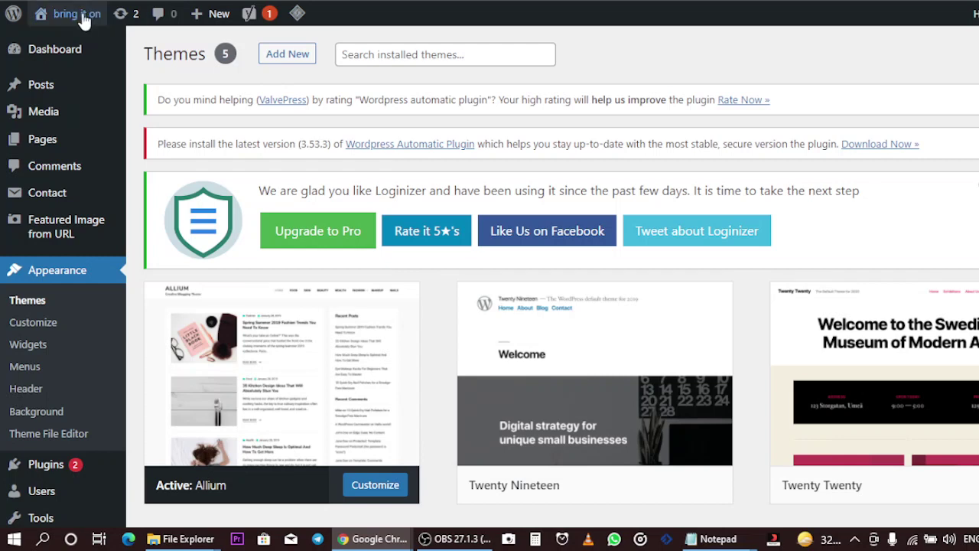
pyautogui.rightClick(83, 14)
pyautogui.click(186, 26)
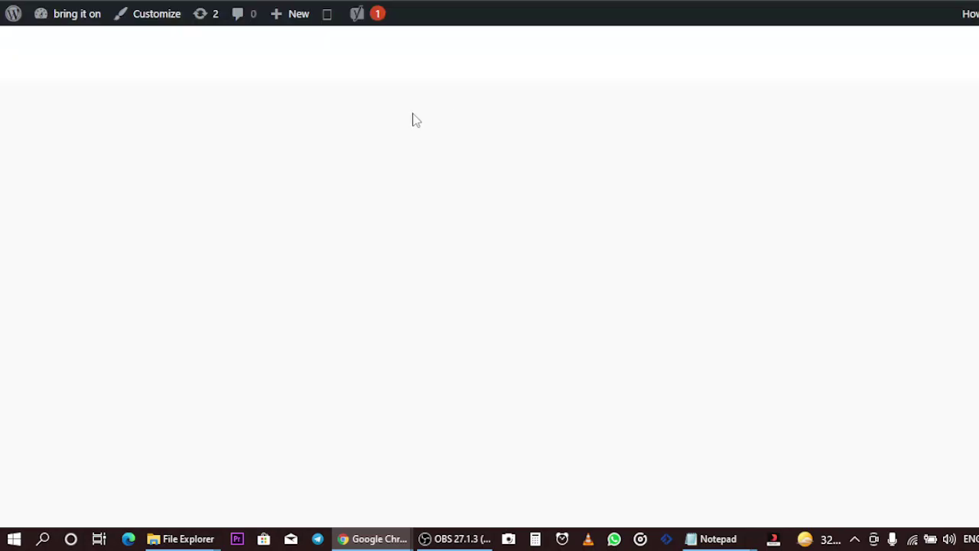
pyautogui.scroll(-4, 396, 284)
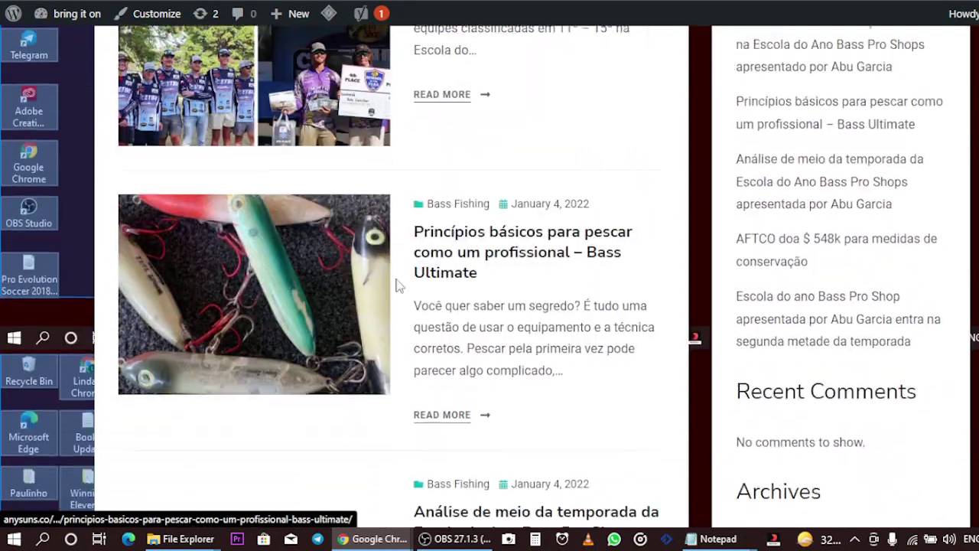
pyautogui.scroll(1, 459, 275)
pyautogui.scroll(-5, 513, 262)
pyautogui.scroll(-10, 512, 263)
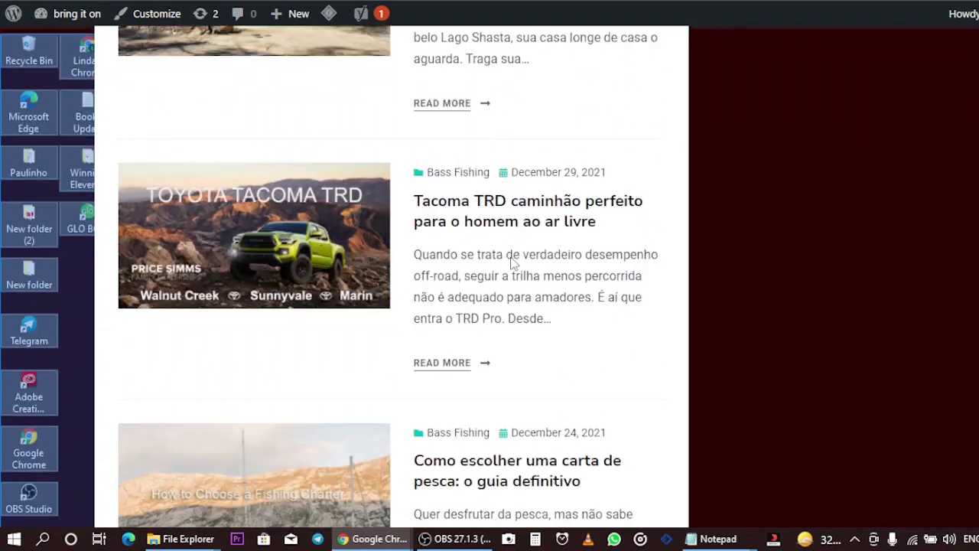
pyautogui.scroll(3, 484, 235)
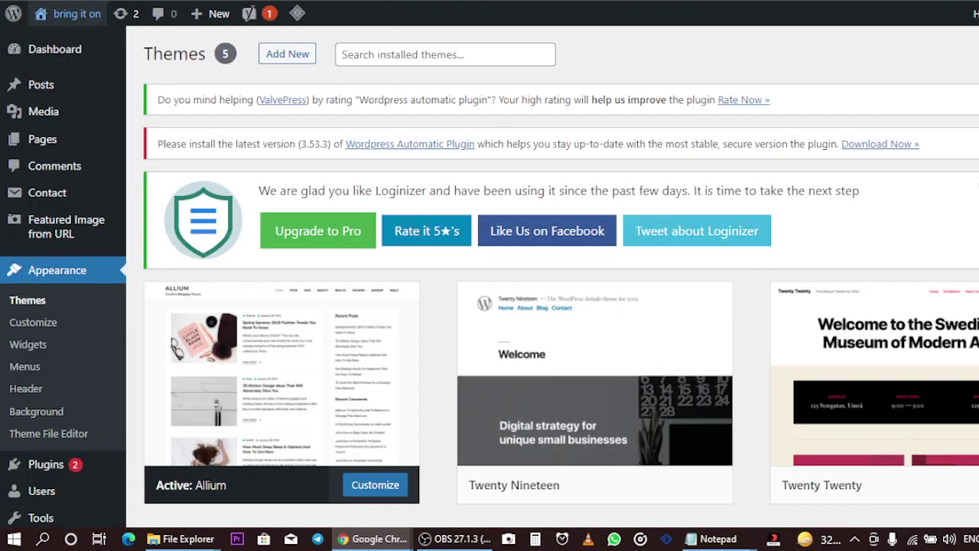